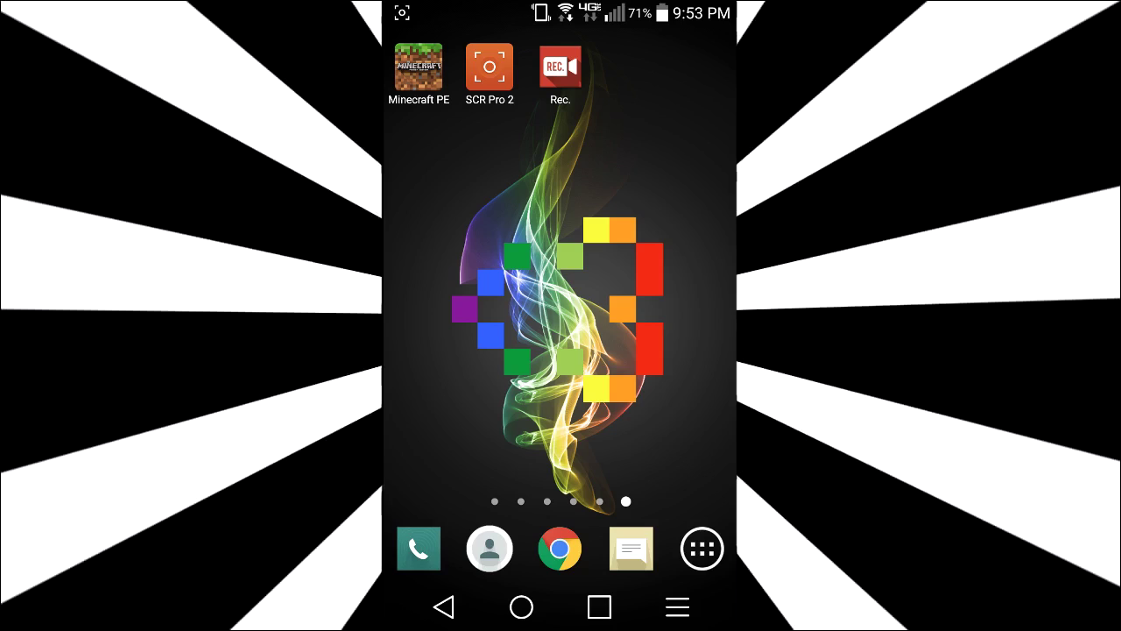
# Launch Rec. and apply the Youtube preset: 1280x720, 12 Mbps, one-hour duration with audio.
pyautogui.click(560, 67)
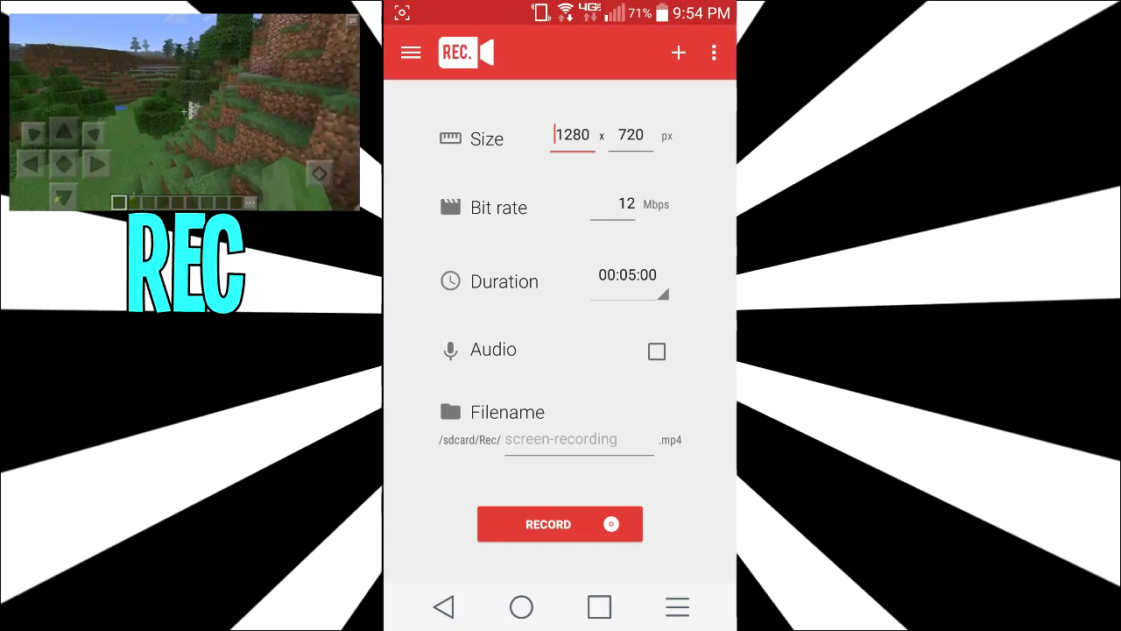
pyautogui.click(411, 53)
pyautogui.click(424, 211)
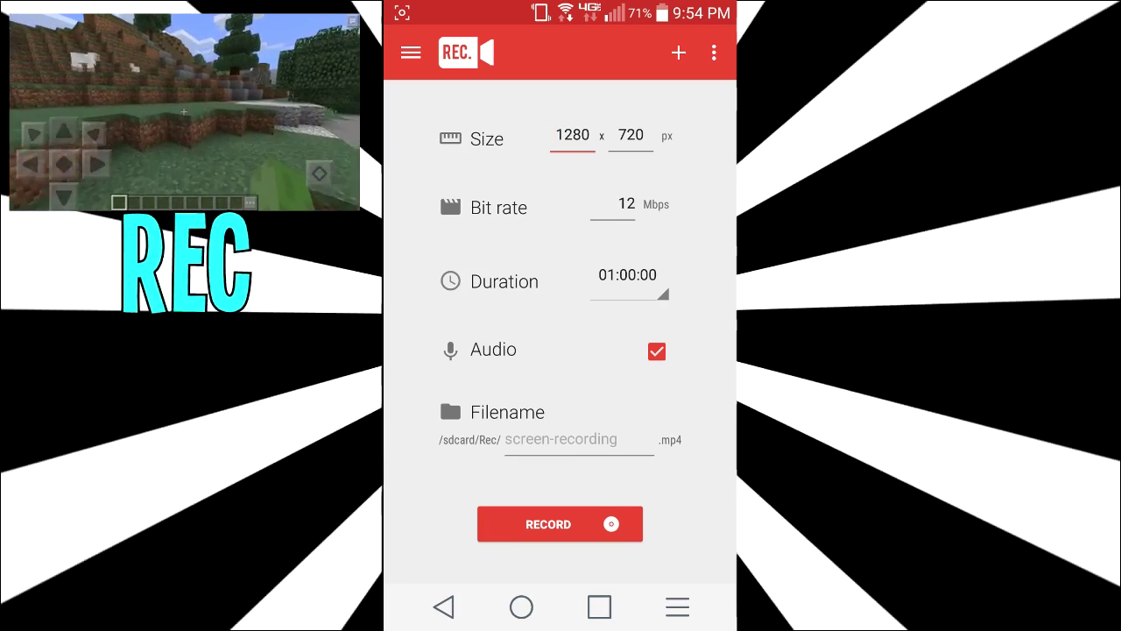
# Review Rec.'s settings: 10-second countdown, notifications on, shake control off, screen-off stops recording.
pyautogui.click(714, 52)
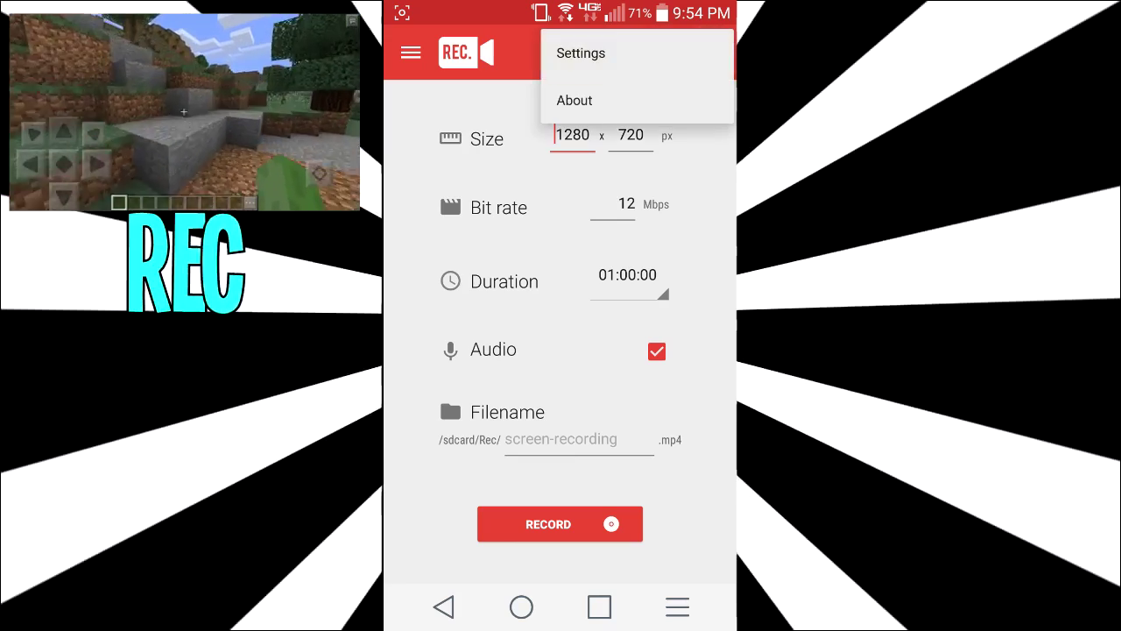
pyautogui.press('Escape')
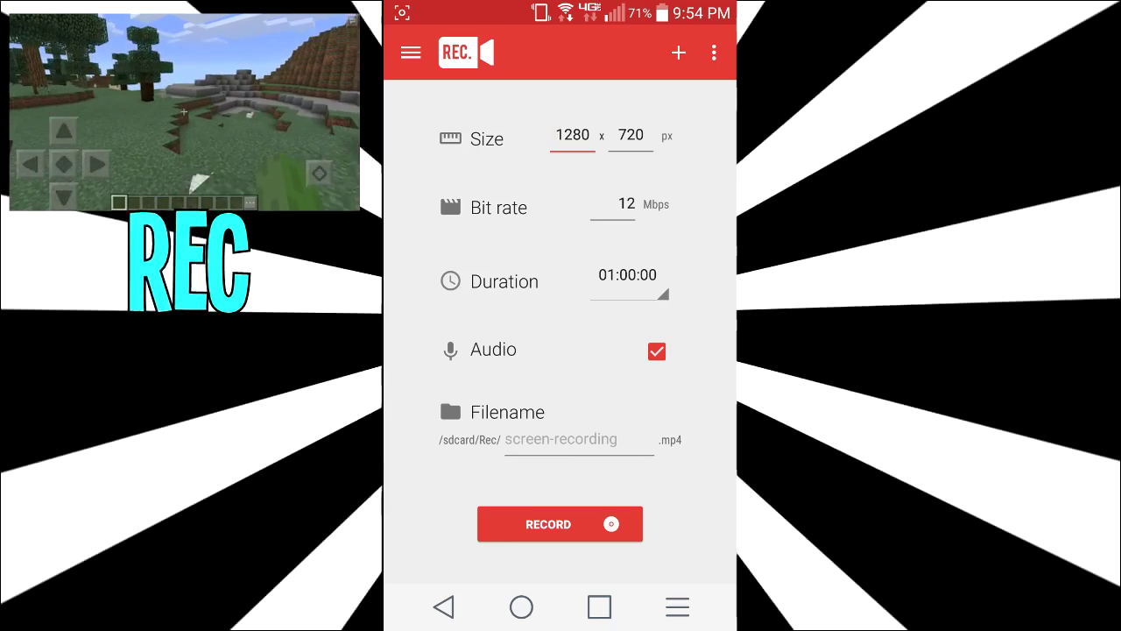
pyautogui.click(714, 53)
pyautogui.click(581, 50)
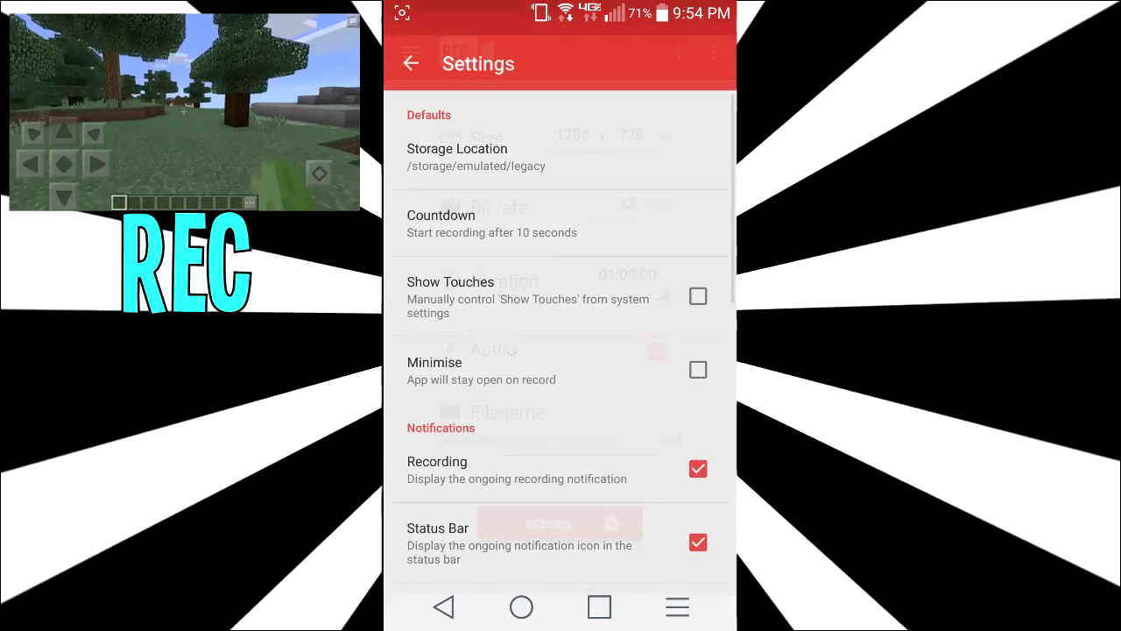
pyautogui.scroll(-5, 559, 333)
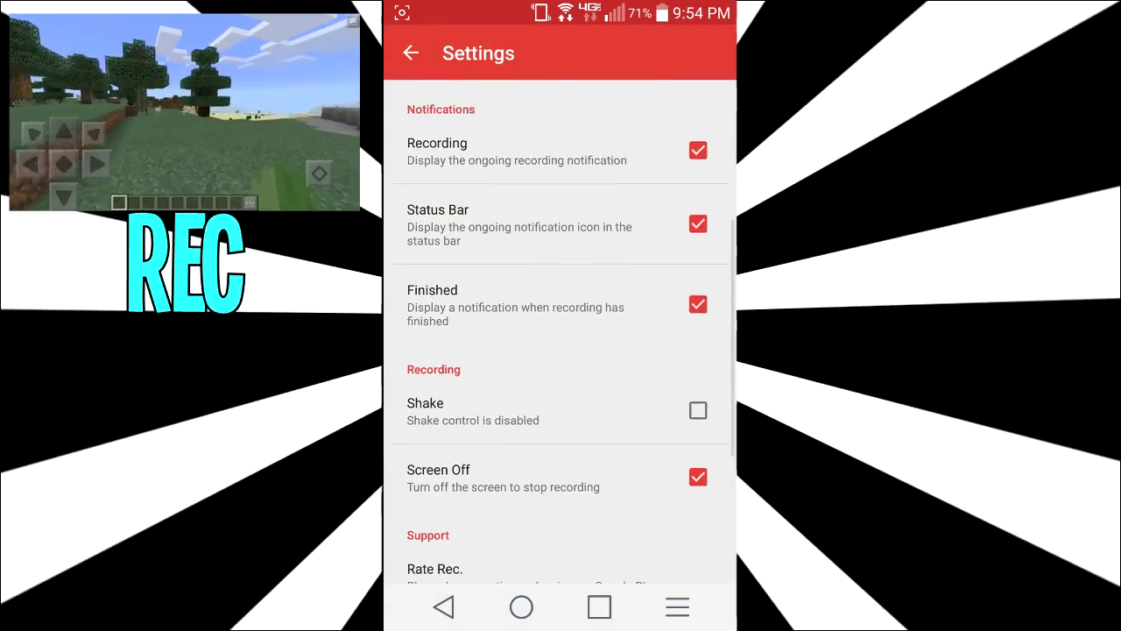
pyautogui.scroll(-3, 559, 333)
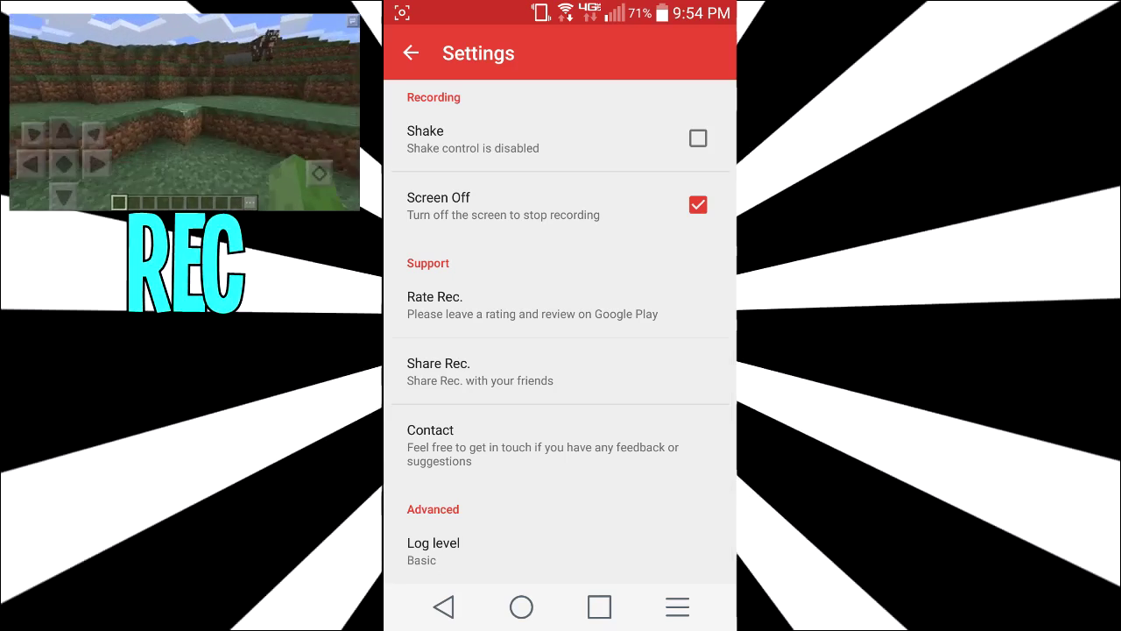
# Return home and launch SCR Pro 2 to view its 1280x720, H264, ~15 Mbps settings.
pyautogui.click(522, 606)
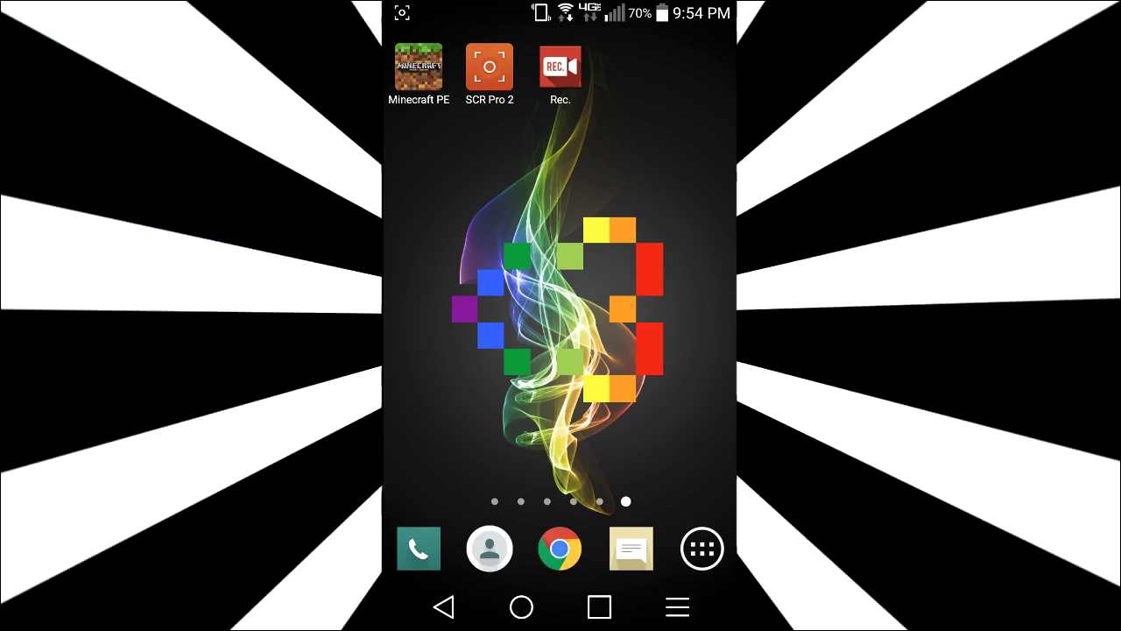
pyautogui.click(490, 68)
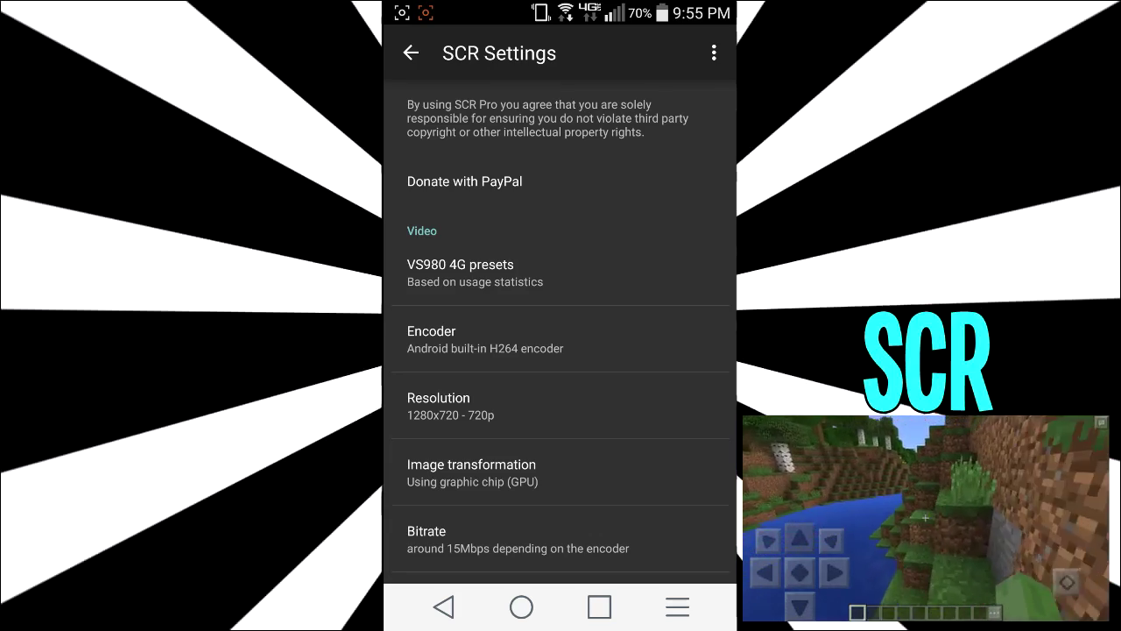
pyautogui.scroll(-1, 561, 333)
pyautogui.scroll(-1, 561, 332)
pyautogui.scroll(-3, 561, 333)
pyautogui.scroll(-5, 561, 332)
pyautogui.scroll(-1, 561, 333)
pyautogui.scroll(1, 560, 333)
pyautogui.scroll(2, 560, 333)
pyautogui.scroll(2, 561, 333)
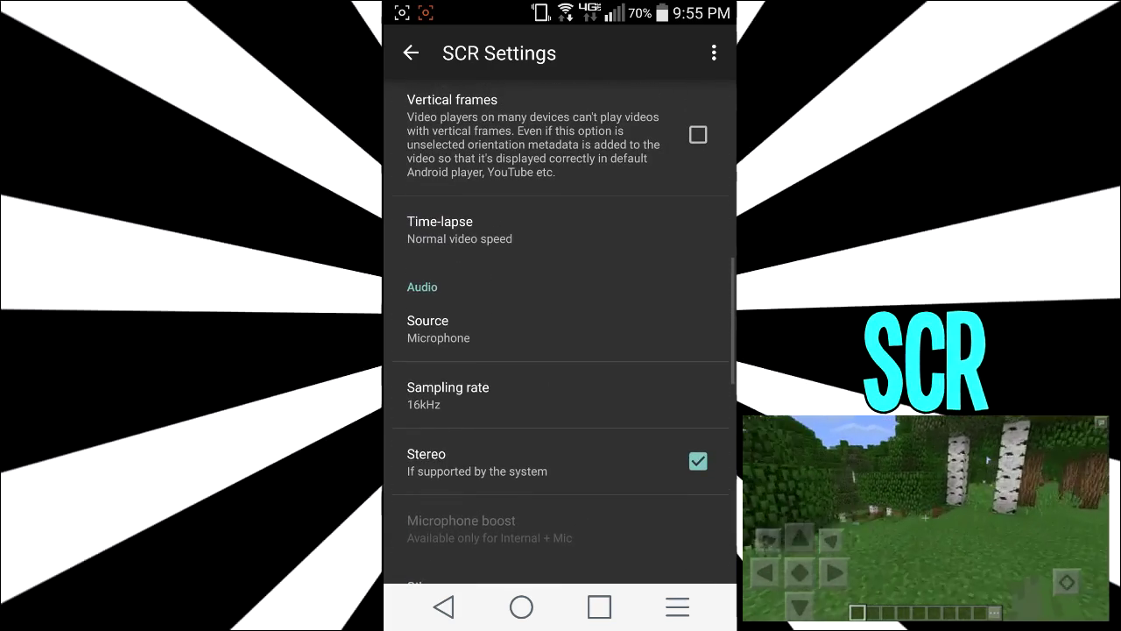
pyautogui.scroll(-2, 561, 332)
pyautogui.click(438, 239)
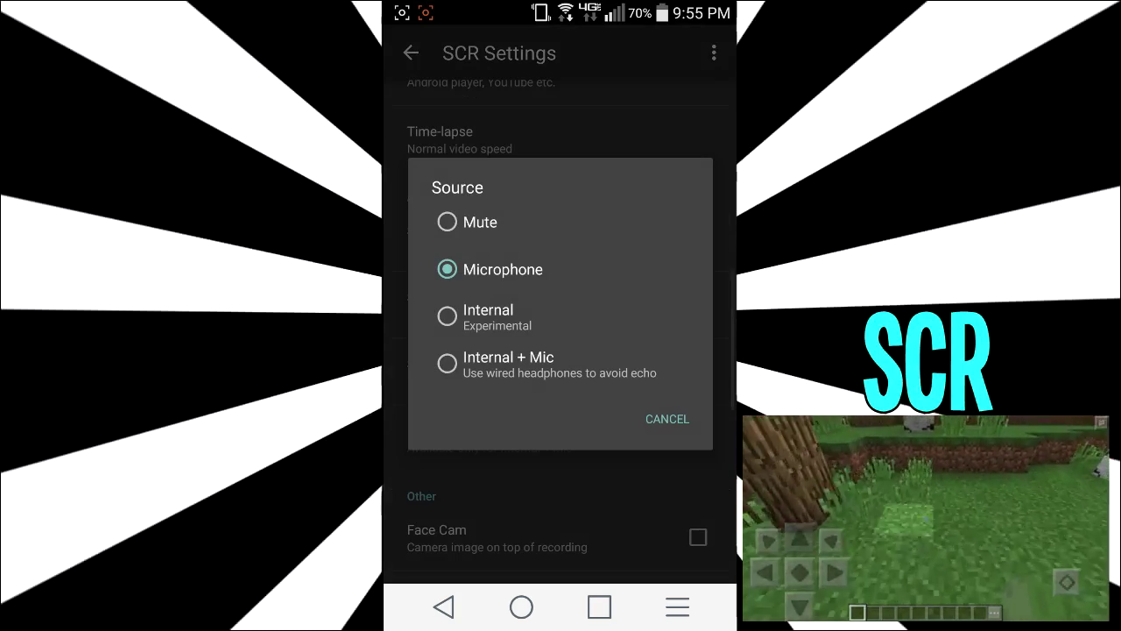
pyautogui.click(503, 269)
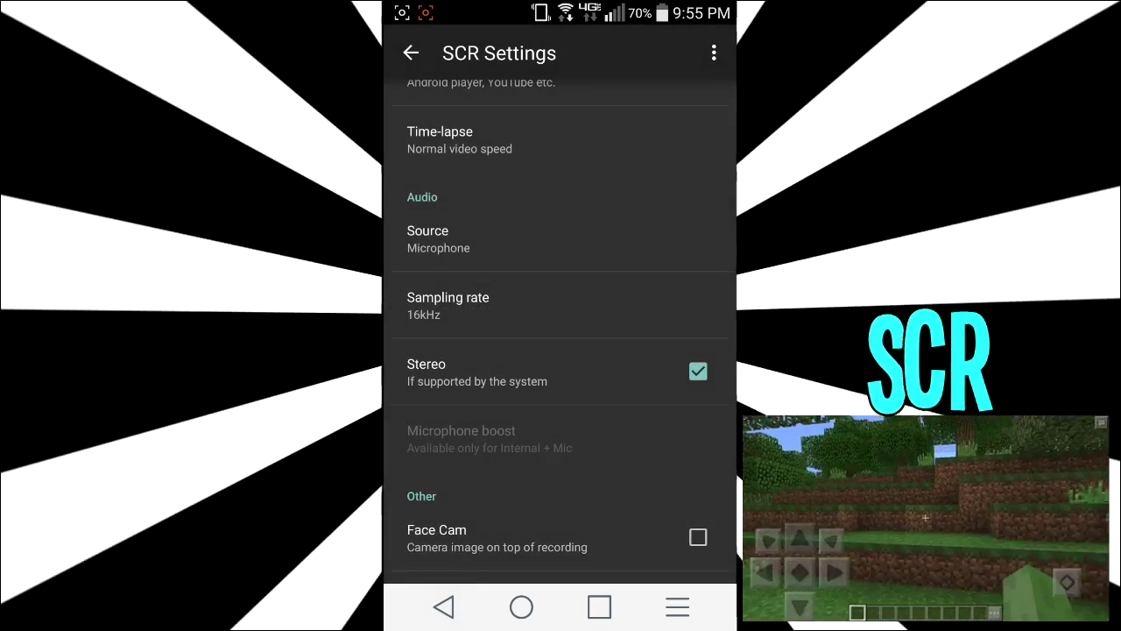
pyautogui.scroll(3, 560, 333)
pyautogui.scroll(3, 560, 333)
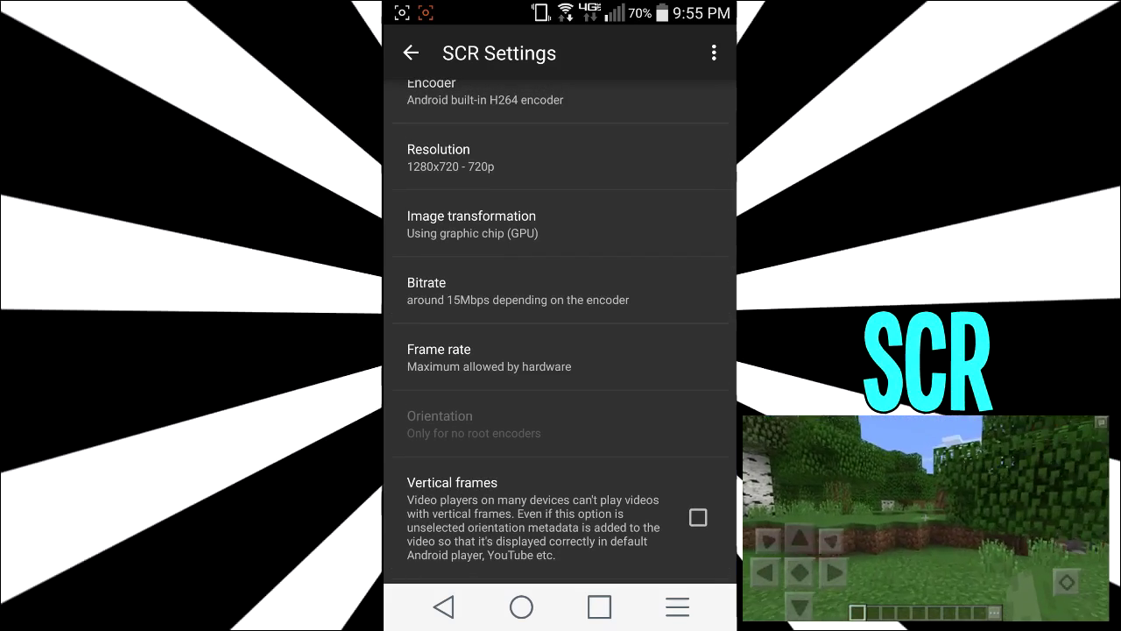
pyautogui.scroll(3, 561, 332)
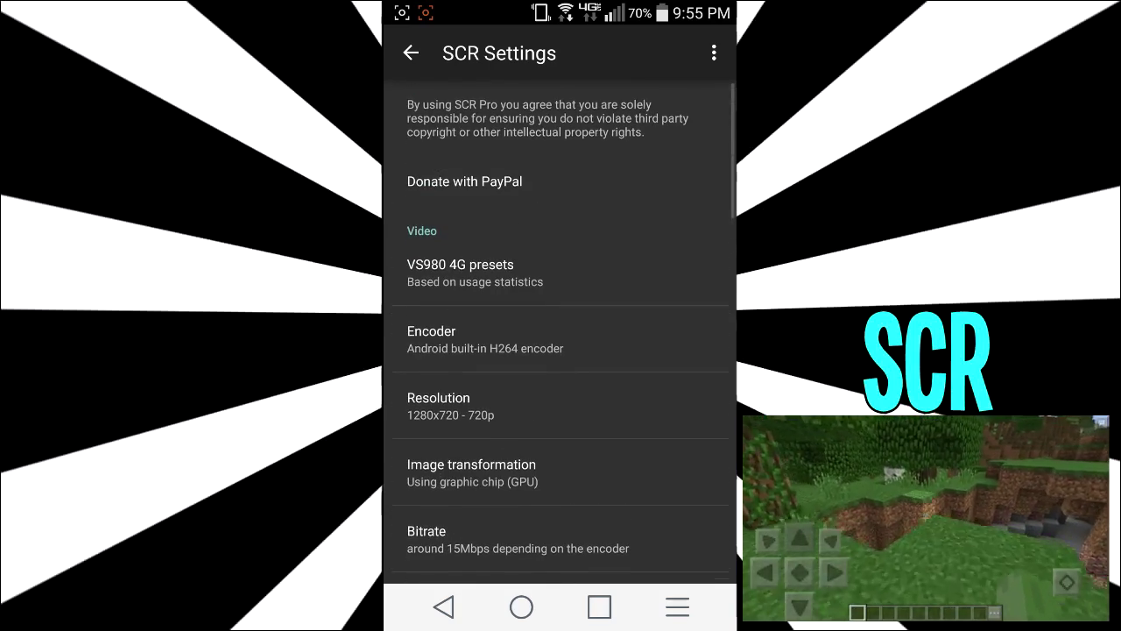
pyautogui.scroll(-1, 561, 333)
pyautogui.scroll(-1, 560, 333)
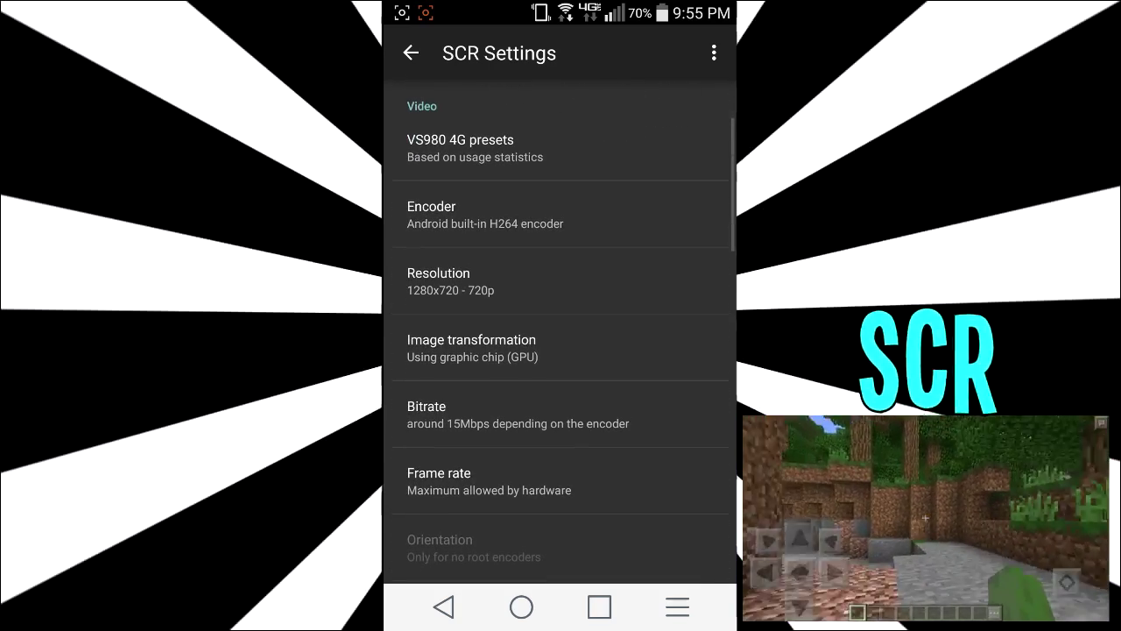
pyautogui.click(451, 280)
pyautogui.click(666, 533)
pyautogui.scroll(-5, 561, 333)
pyautogui.scroll(3, 560, 333)
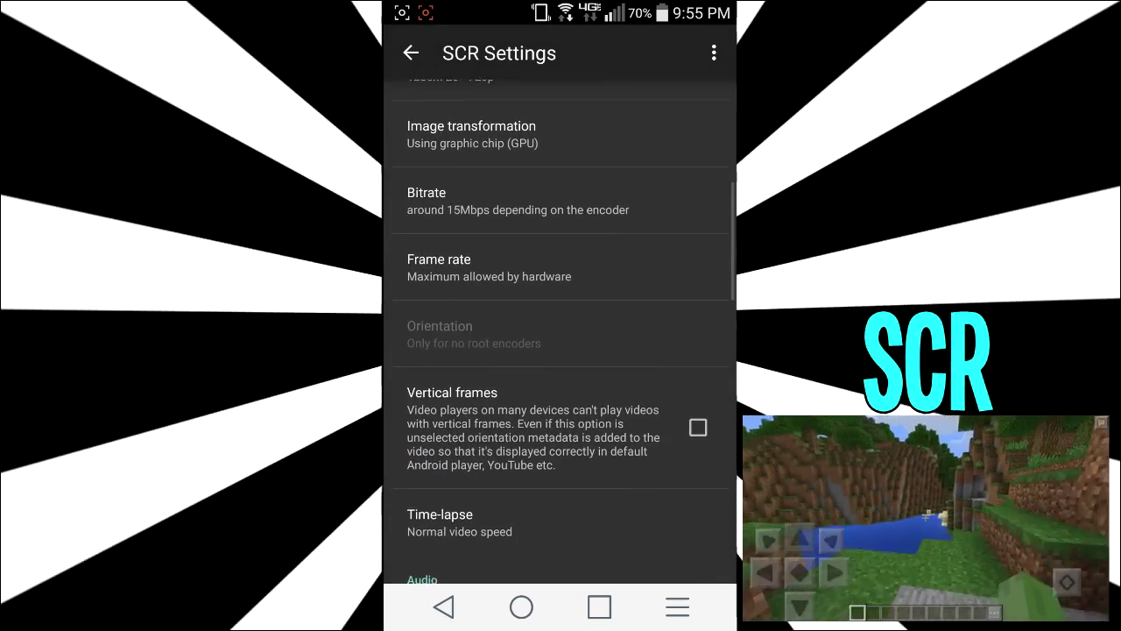
pyautogui.scroll(-1, 560, 333)
pyautogui.scroll(-2, 560, 333)
pyautogui.scroll(-1, 561, 333)
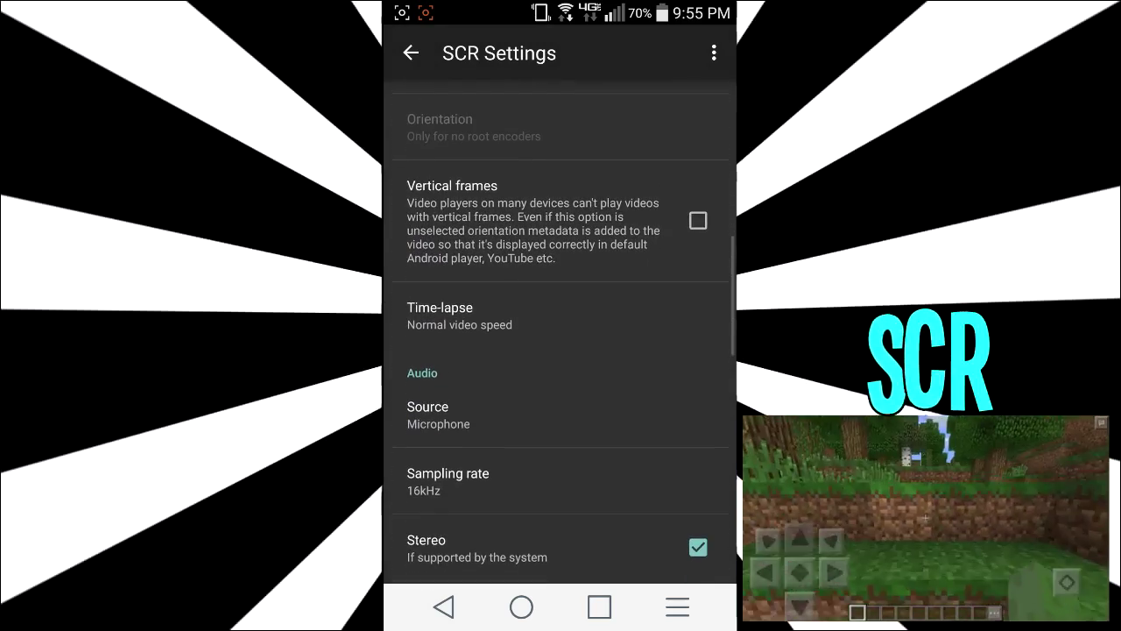
pyautogui.scroll(-1, 560, 333)
pyautogui.scroll(-5, 560, 332)
pyautogui.scroll(-1, 560, 333)
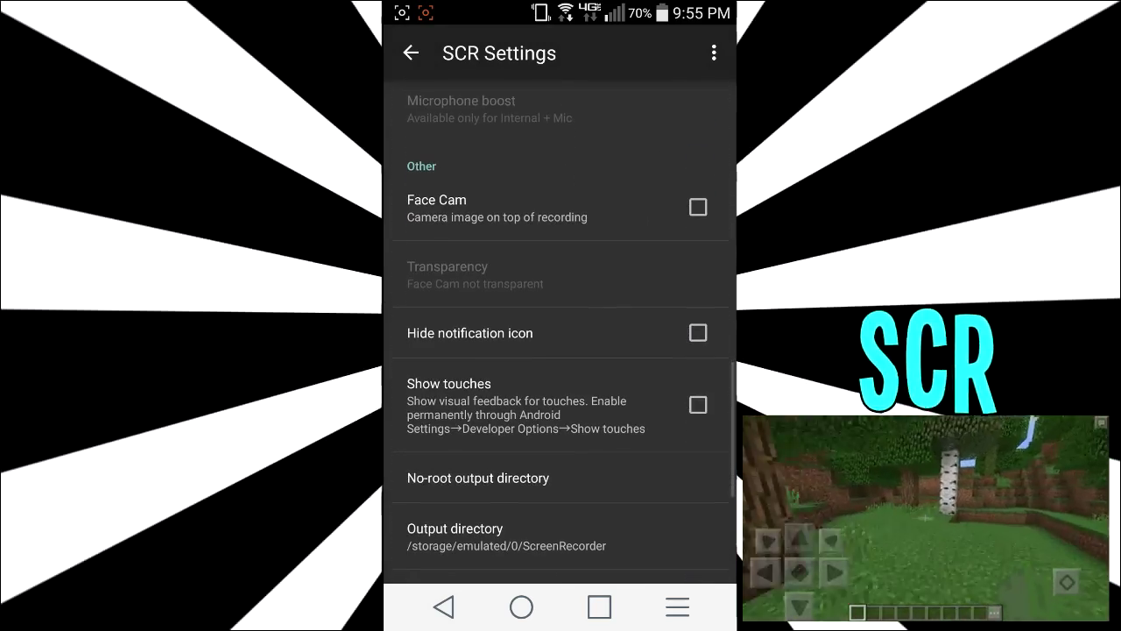
pyautogui.scroll(-5, 561, 333)
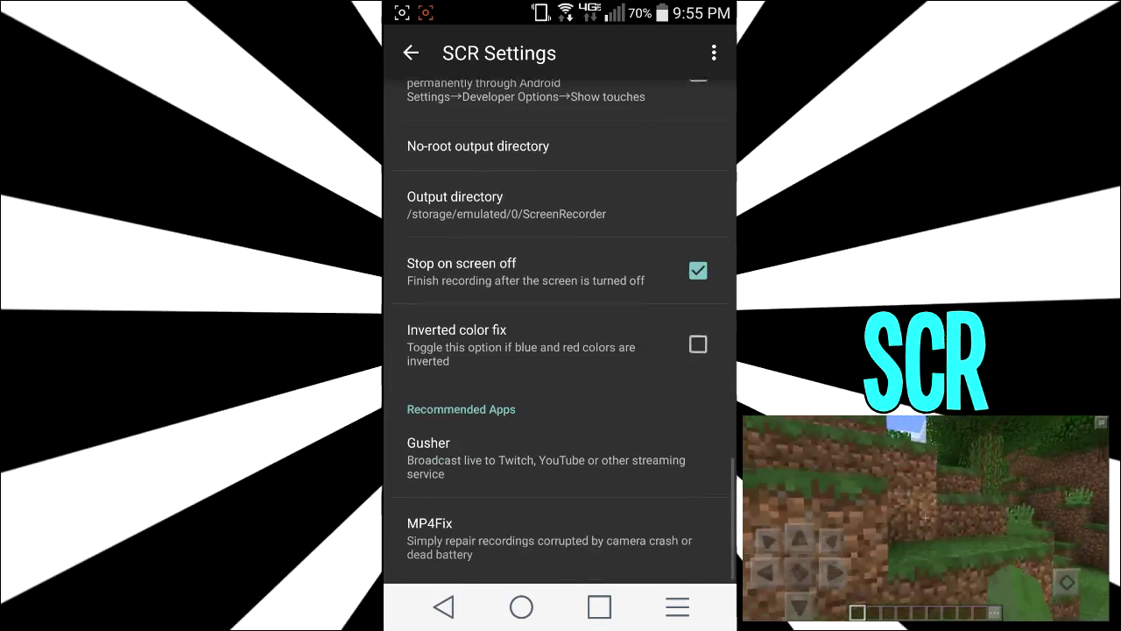
pyautogui.scroll(5, 561, 333)
pyautogui.scroll(5, 560, 333)
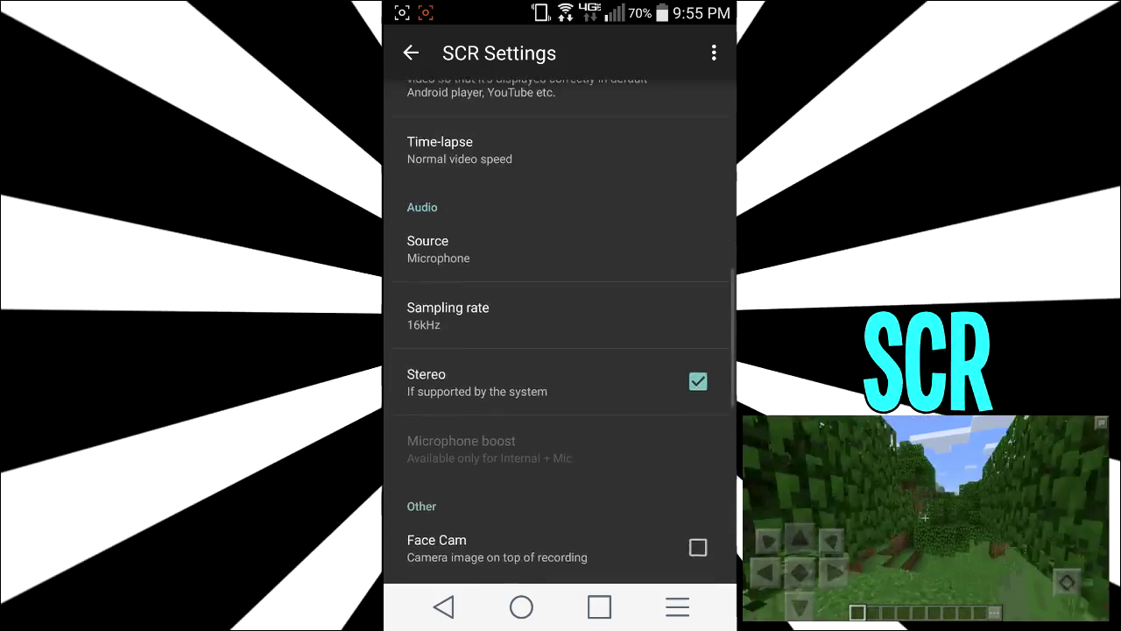
pyautogui.scroll(5, 560, 333)
pyautogui.scroll(5, 560, 333)
# Leave SCR Pro 2 unchanged and return to the Android home screen.
pyautogui.click(522, 606)
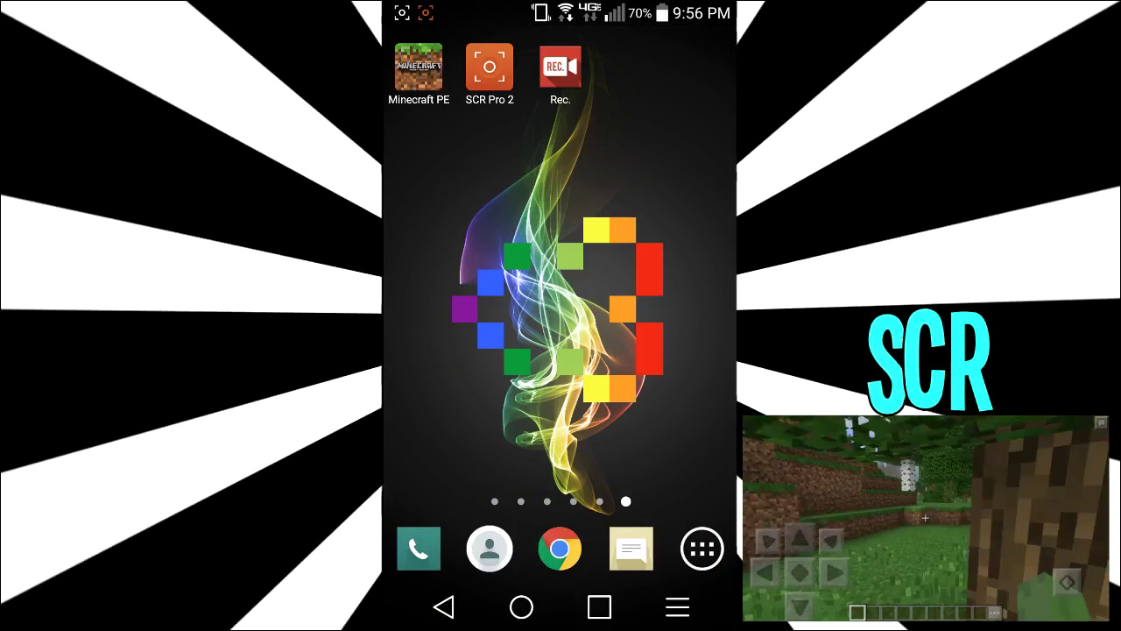